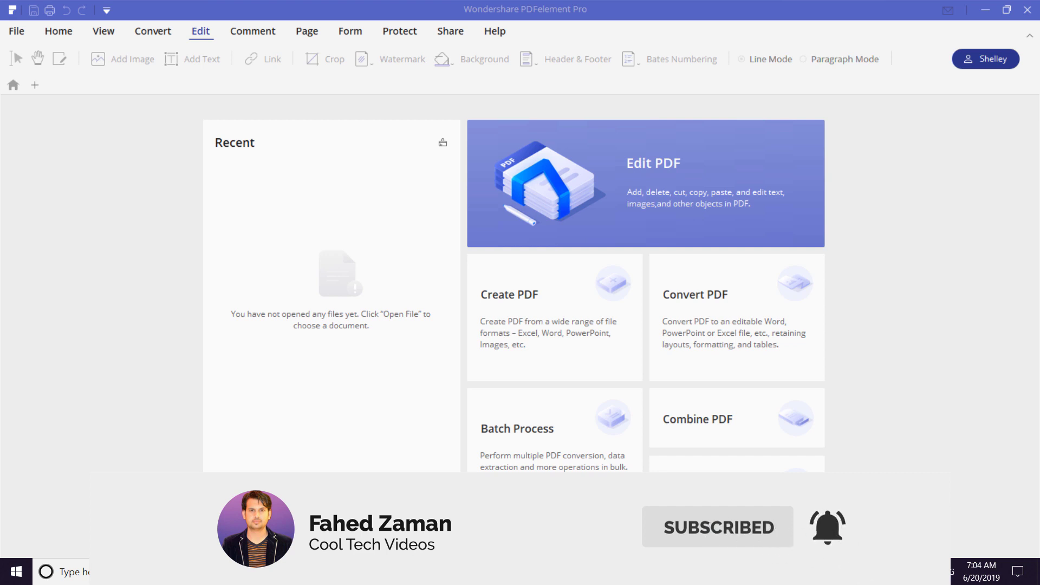
Open the 10-G4_CLSP_SA solutions PDF
{"action": "left_click", "coordinate": [602, 213]}
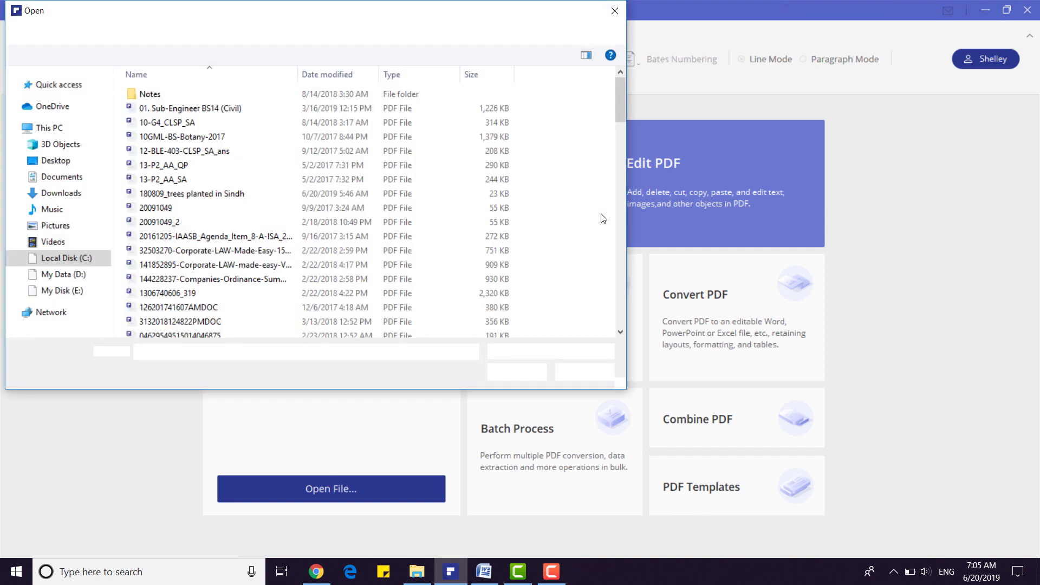
{"action": "left_click", "coordinate": [197, 124]}
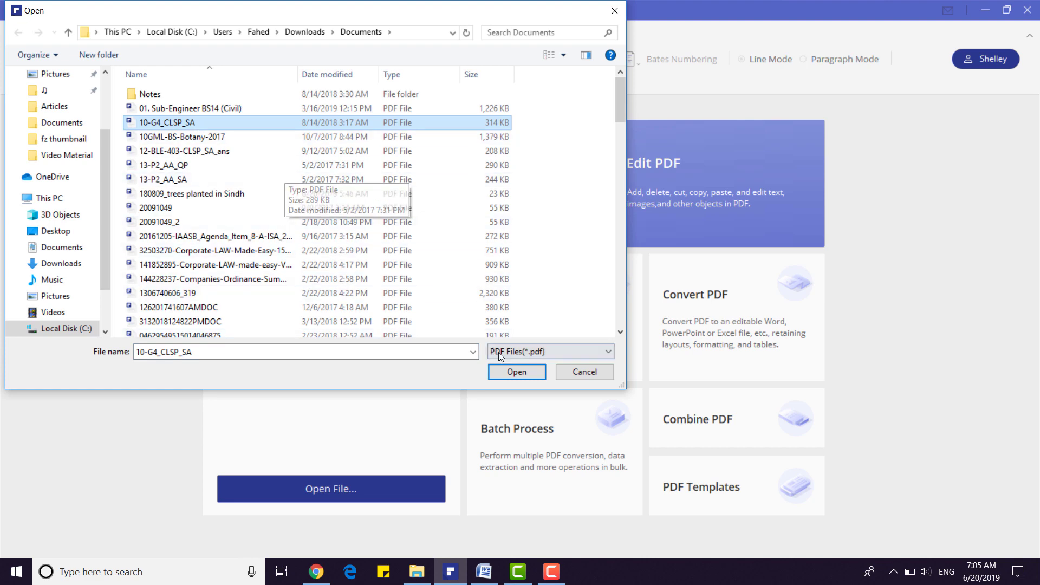
{"action": "left_click", "coordinate": [504, 374]}
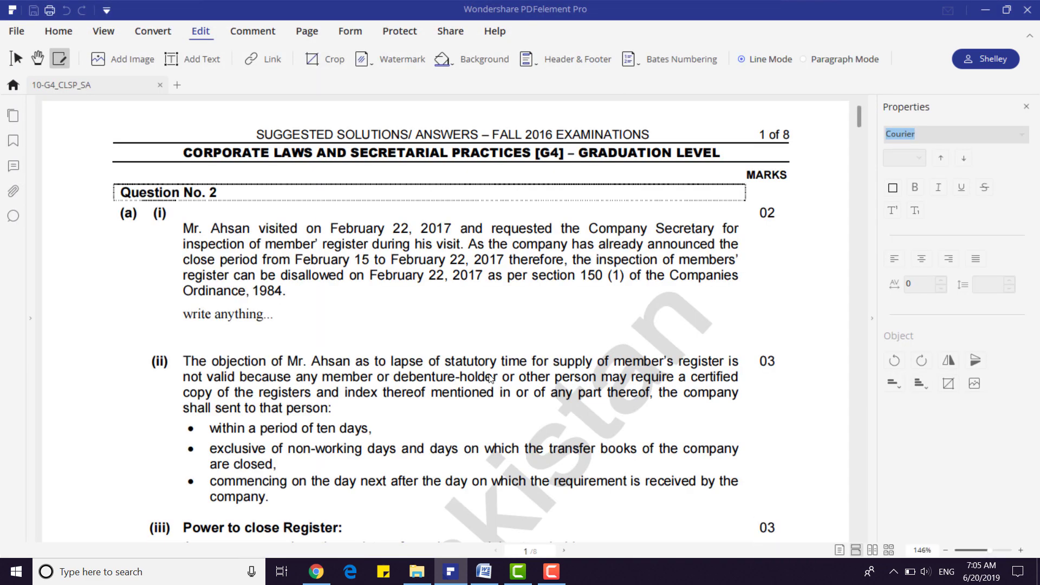
Delete 'CORPORATE LAWS AND SECRETARIAL PRACTICES [G4]' from the heading line in Edit mode
{"action": "left_click", "coordinate": [492, 378]}
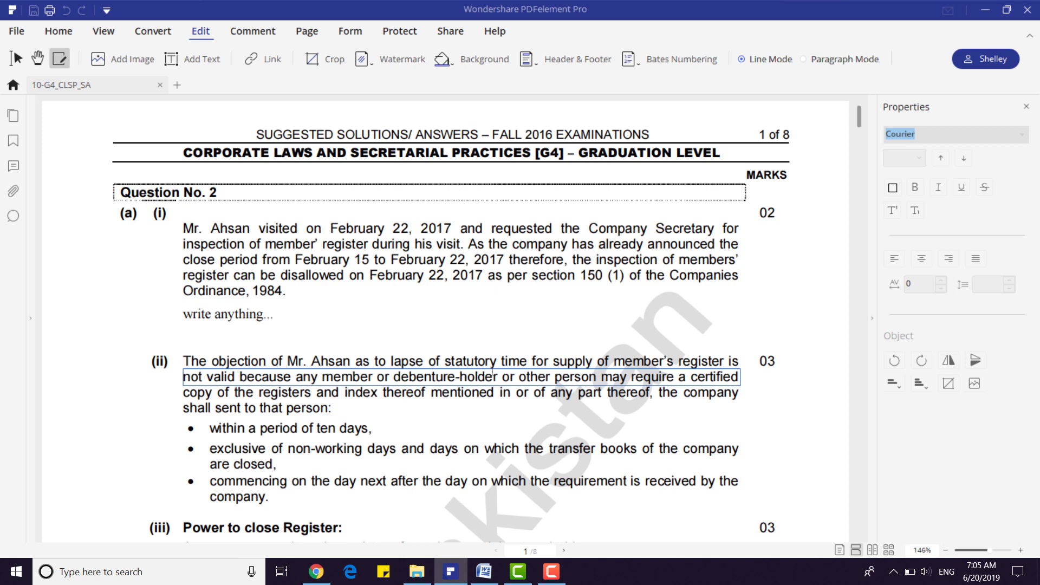
{"action": "left_click", "coordinate": [183, 154]}
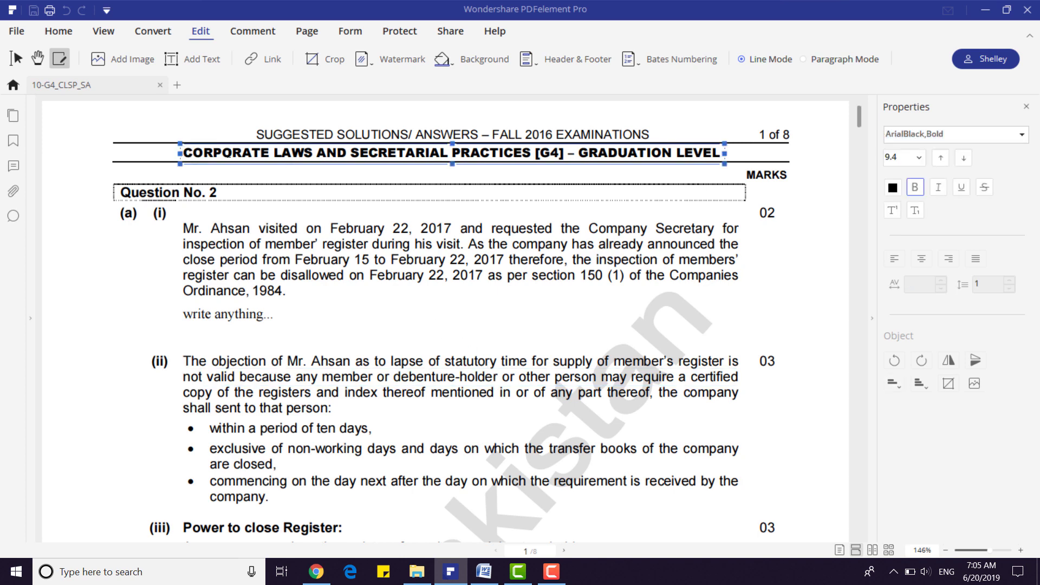
{"action": "left_click_drag", "start_coordinate": [183, 155], "coordinate": [561, 152]}
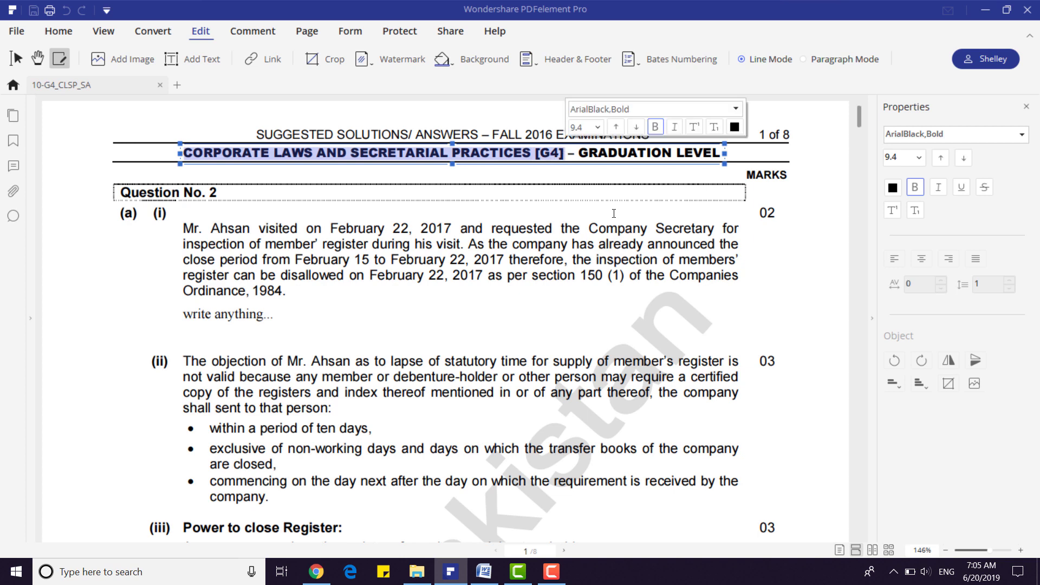
{"action": "key", "text": "Delete"}
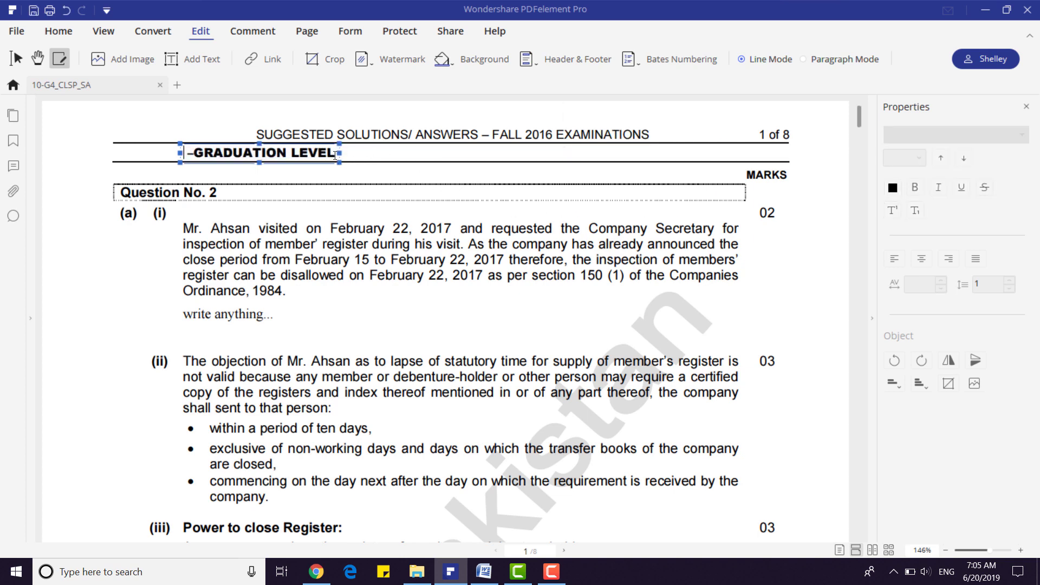
{"action": "left_click", "coordinate": [333, 154]}
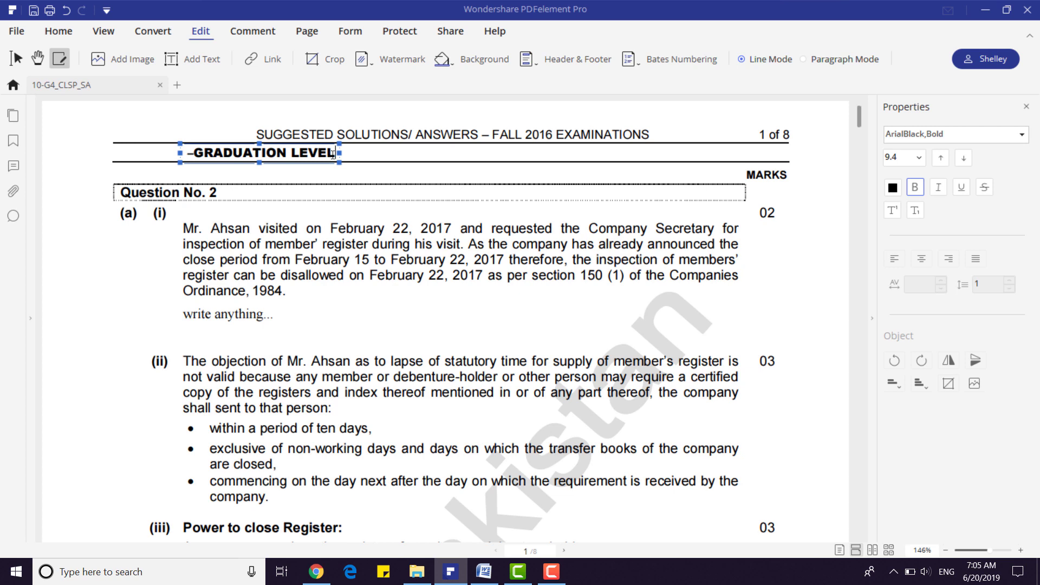
Delete 'register during his visit' from paragraph (a)(i) in Paragraph Mode, then return to Line Mode
{"action": "left_click", "coordinate": [355, 230]}
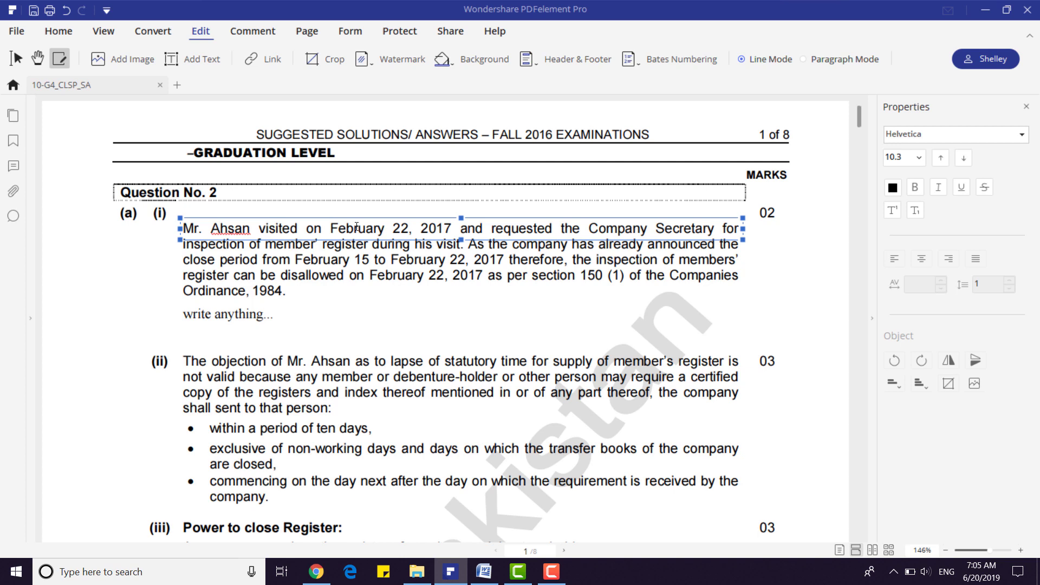
{"action": "left_click", "coordinate": [804, 59]}
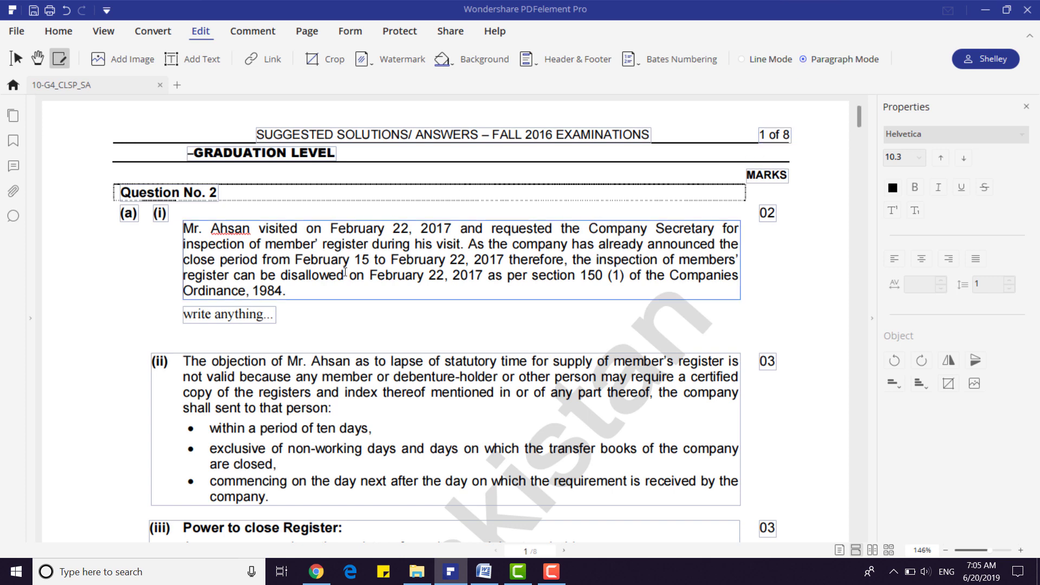
{"action": "left_click_drag", "start_coordinate": [324, 244], "coordinate": [461, 245]}
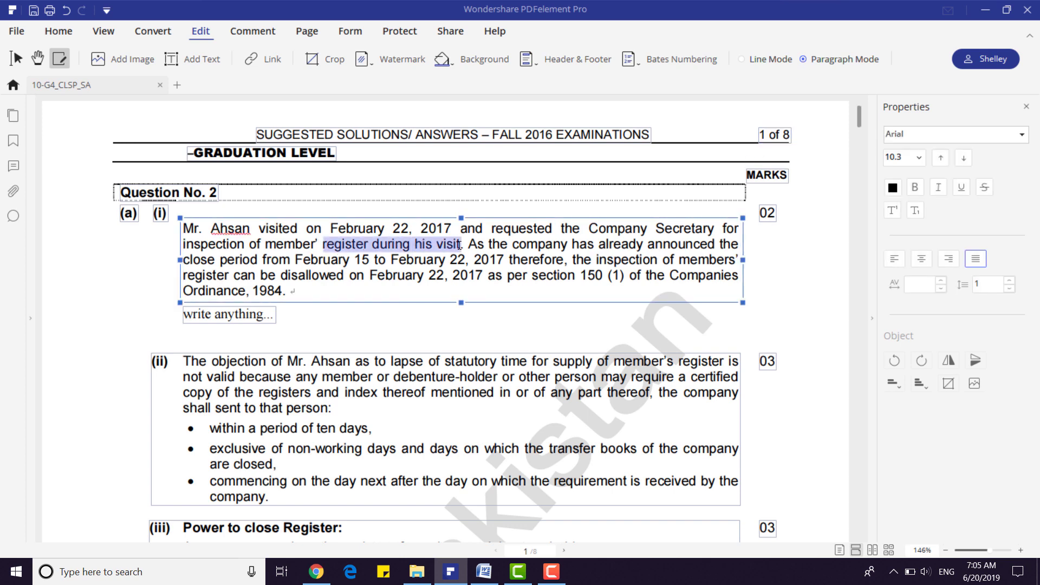
{"action": "key", "text": "Delete"}
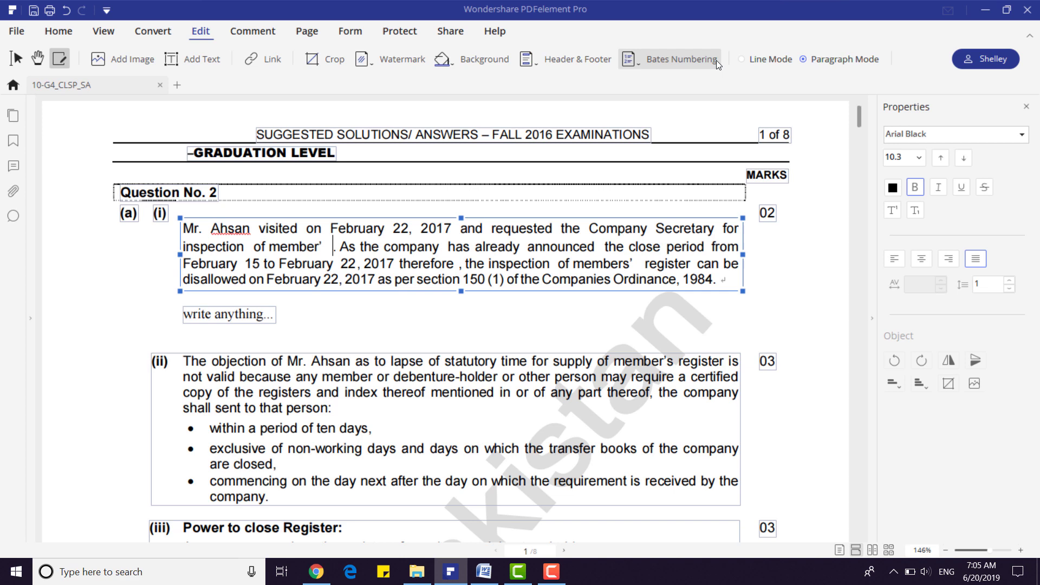
{"action": "left_click", "coordinate": [743, 59]}
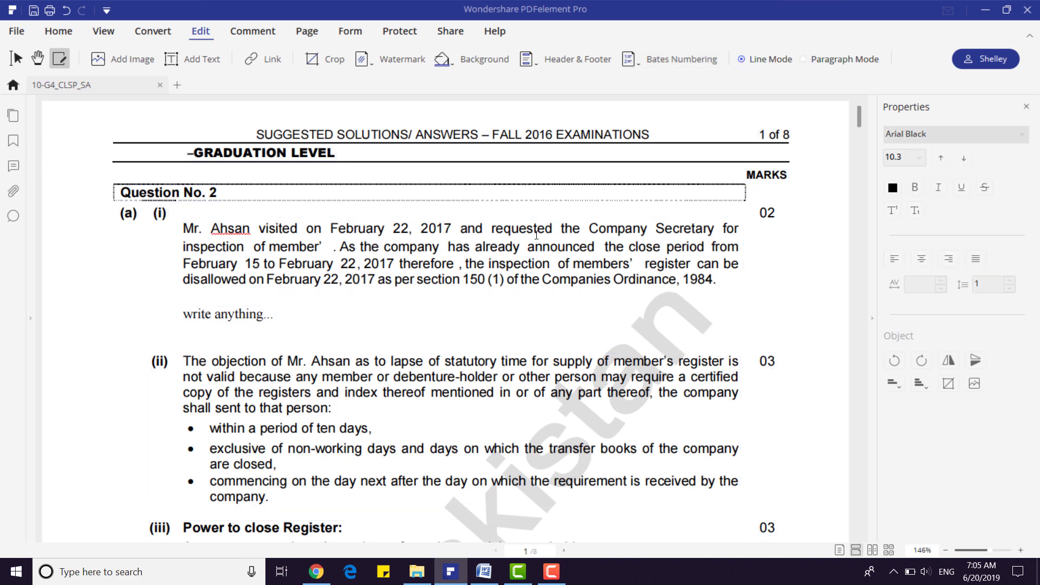
{"action": "left_click", "coordinate": [498, 248]}
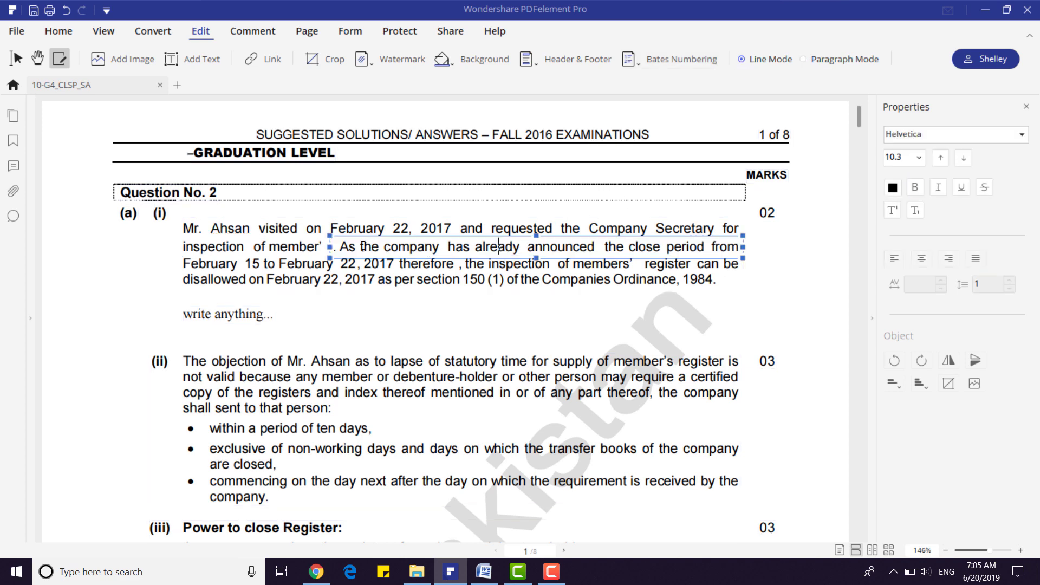
{"action": "left_click", "coordinate": [446, 246]}
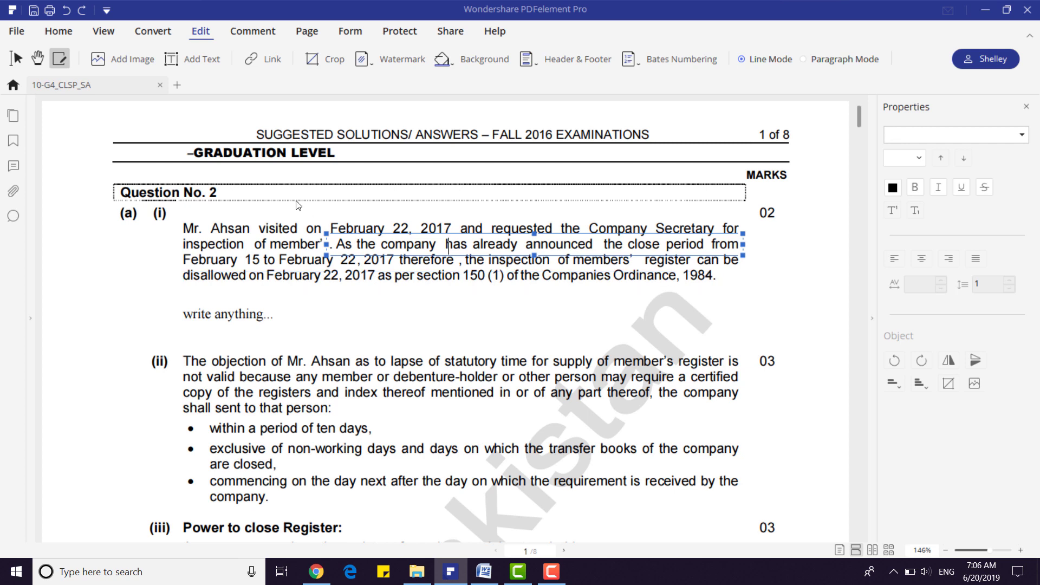
Select the name after 'Mr.' in part (ii) and replace it with 'Haroon'
{"action": "left_click", "coordinate": [306, 363]}
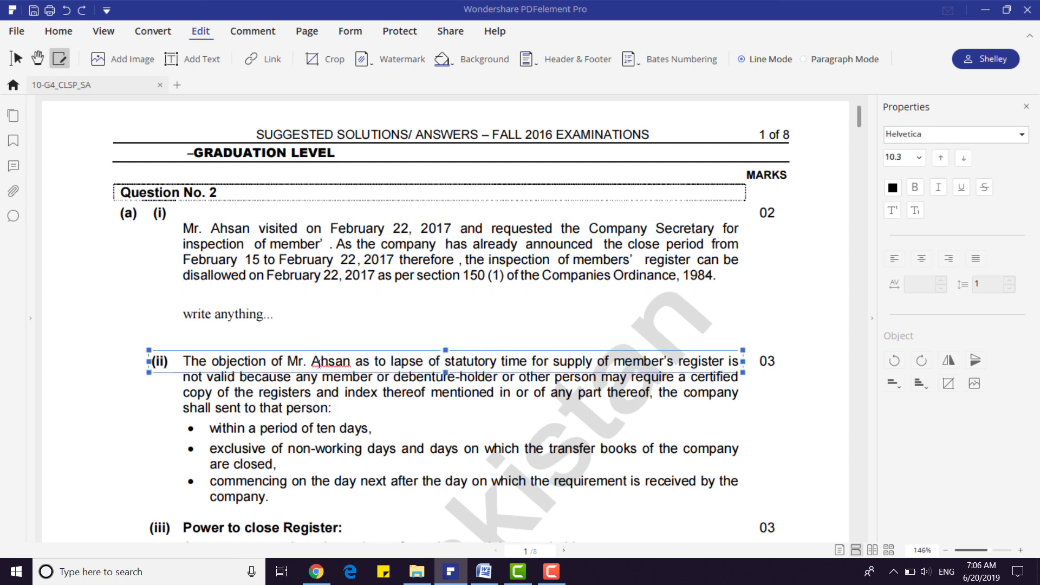
{"action": "left_click", "coordinate": [352, 363]}
{"action": "left_click_drag", "start_coordinate": [352, 364], "coordinate": [314, 363]}
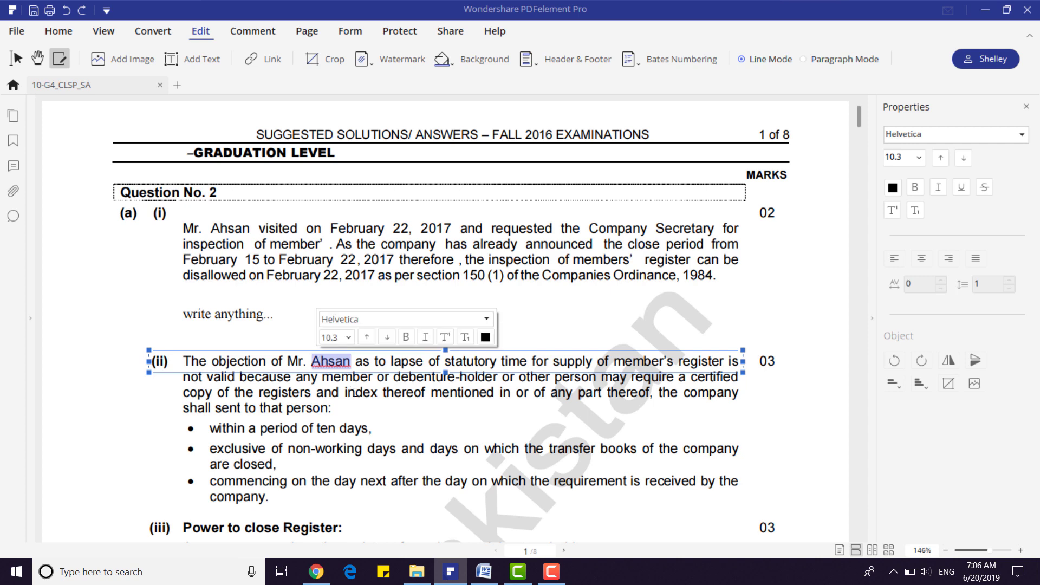
{"action": "type", "text": "H"}
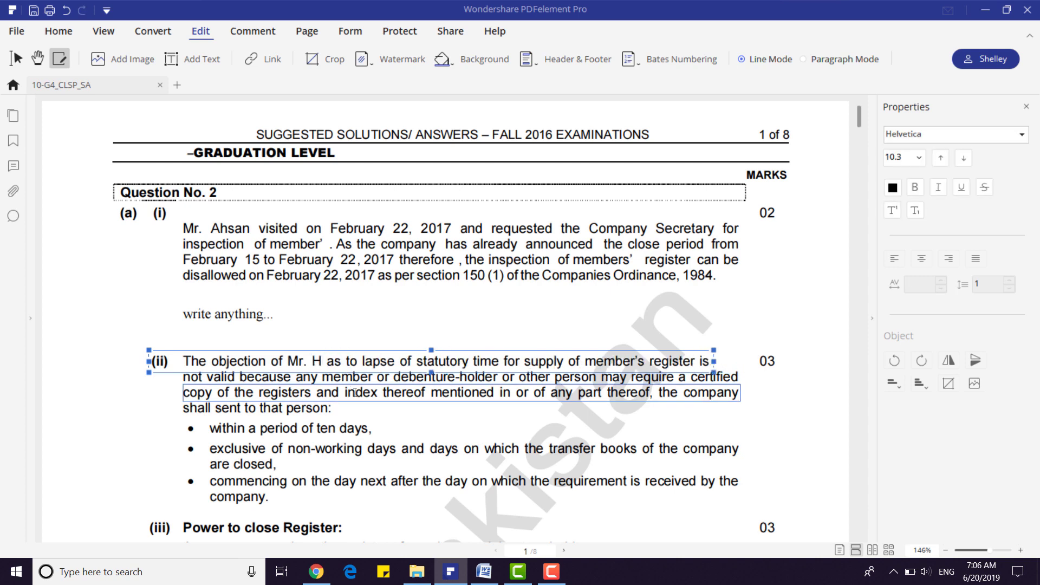
{"action": "type", "text": "aroon"}
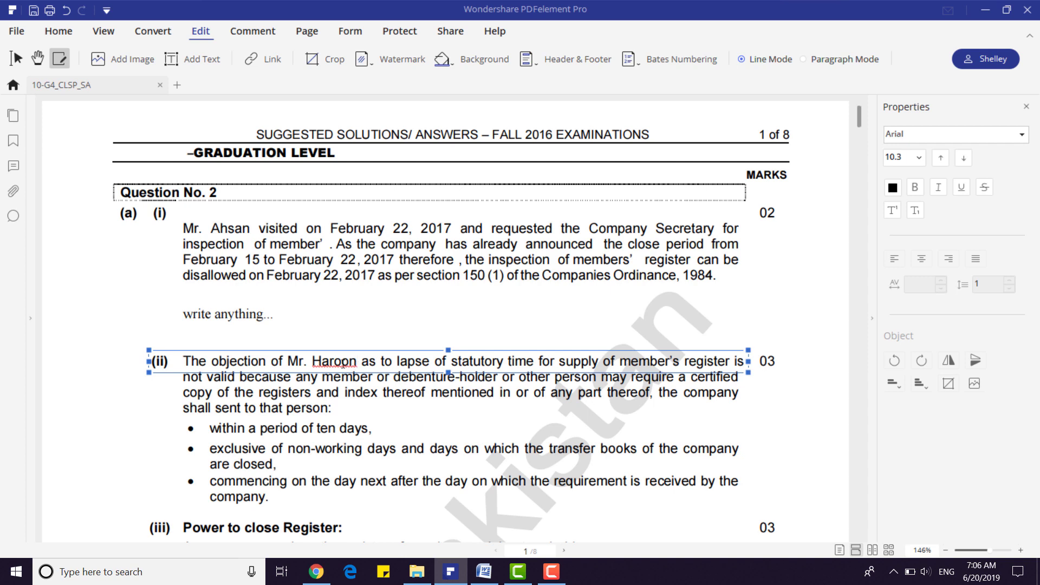
Highlight the first line of answer (i) through 'Company Secretary'
{"action": "left_click", "coordinate": [254, 31]}
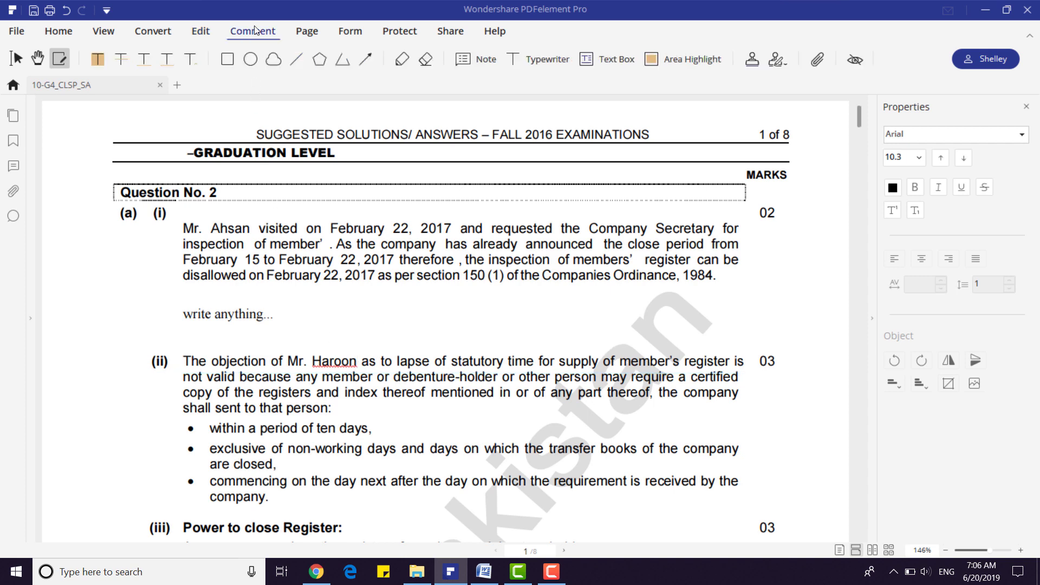
{"action": "key", "text": "ctrl+plus"}
{"action": "left_click", "coordinate": [103, 61]}
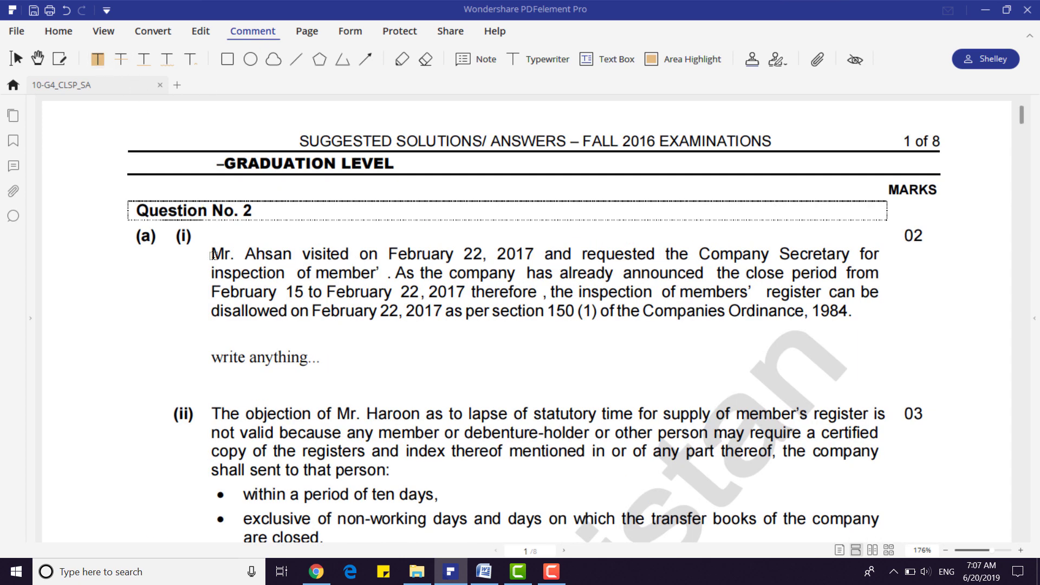
{"action": "left_click_drag", "start_coordinate": [210, 255], "coordinate": [680, 251]}
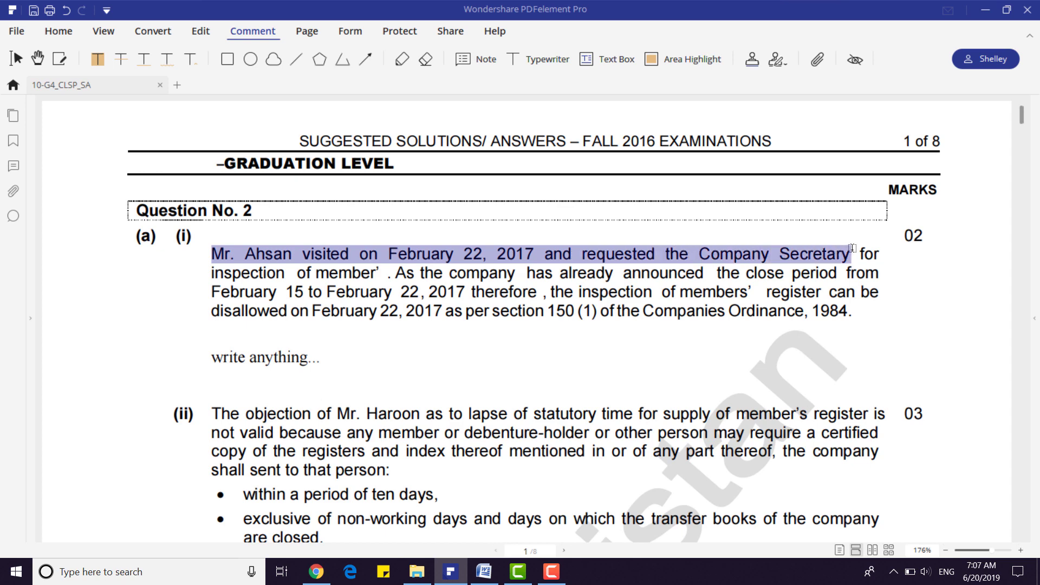
{"action": "left_click_drag", "start_coordinate": [679, 250], "coordinate": [848, 264]}
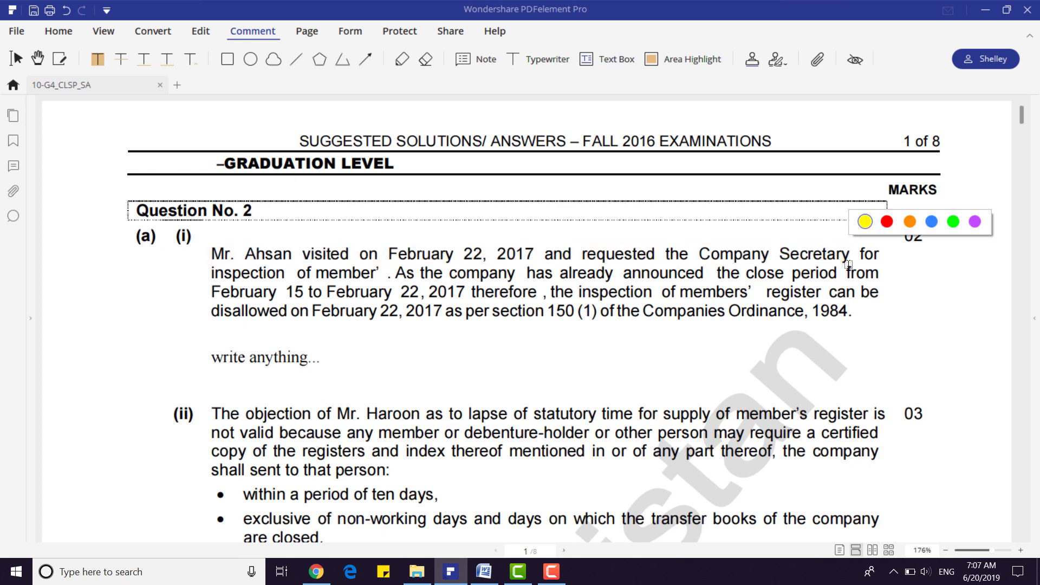
Strike through "inspection of member'" and underline "15 to February 22, 2017" in red
{"action": "left_click", "coordinate": [123, 65]}
{"action": "left_click_drag", "start_coordinate": [208, 274], "coordinate": [379, 275]}
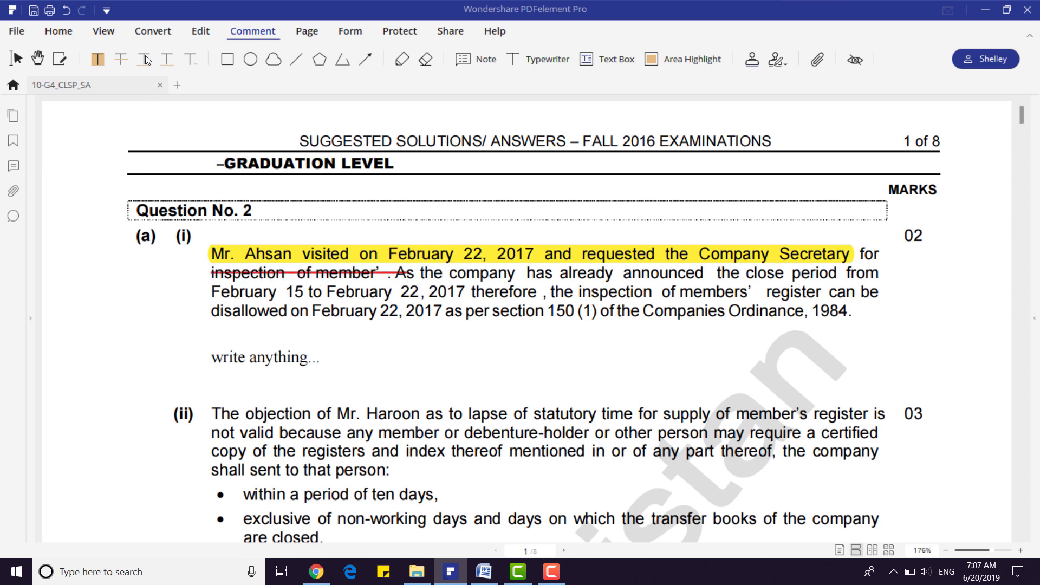
{"action": "left_click_drag", "start_coordinate": [286, 292], "coordinate": [470, 294]}
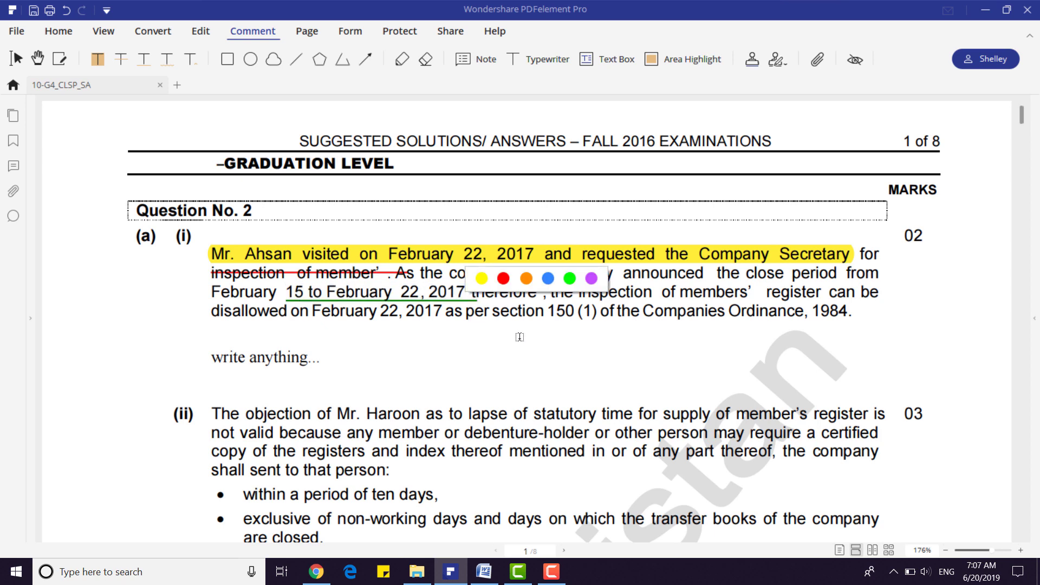
{"action": "left_click", "coordinate": [502, 278]}
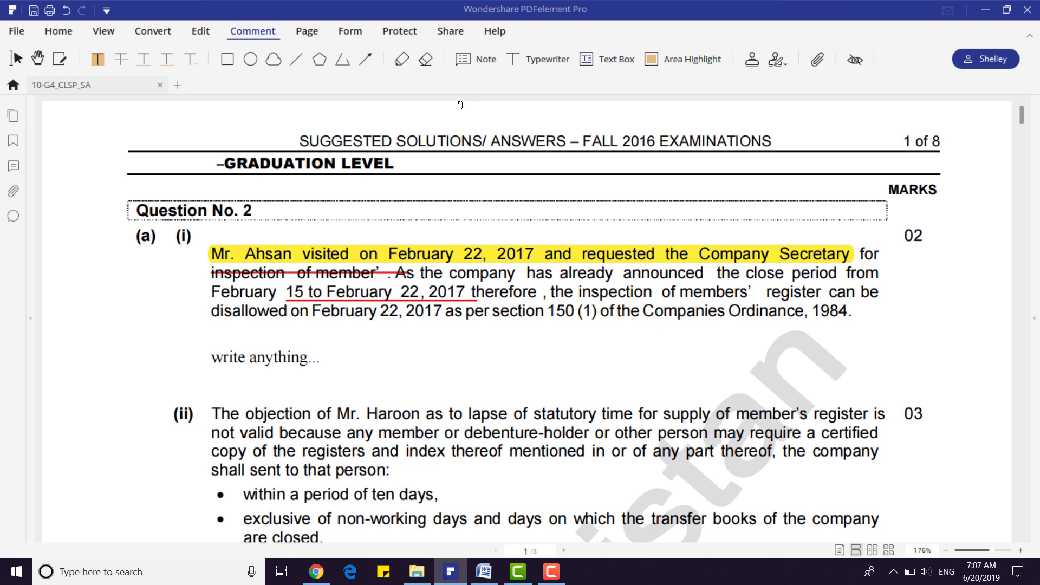
Add a 'Very good' sticky note after 'write anything...'
{"action": "left_click", "coordinate": [474, 61]}
{"action": "left_click", "coordinate": [327, 357]}
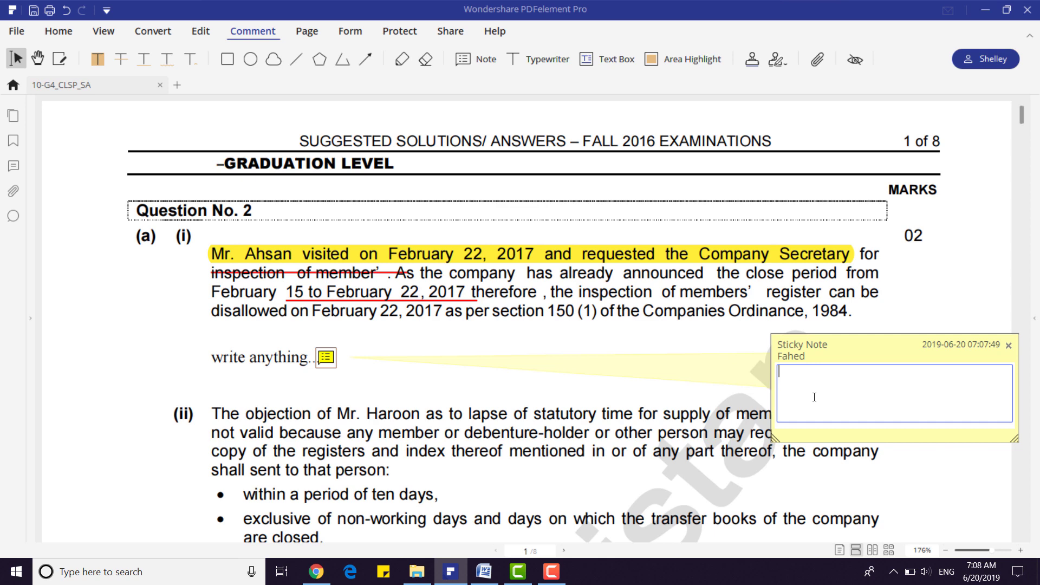
{"action": "type", "text": "Very good"}
{"action": "left_click", "coordinate": [934, 351]}
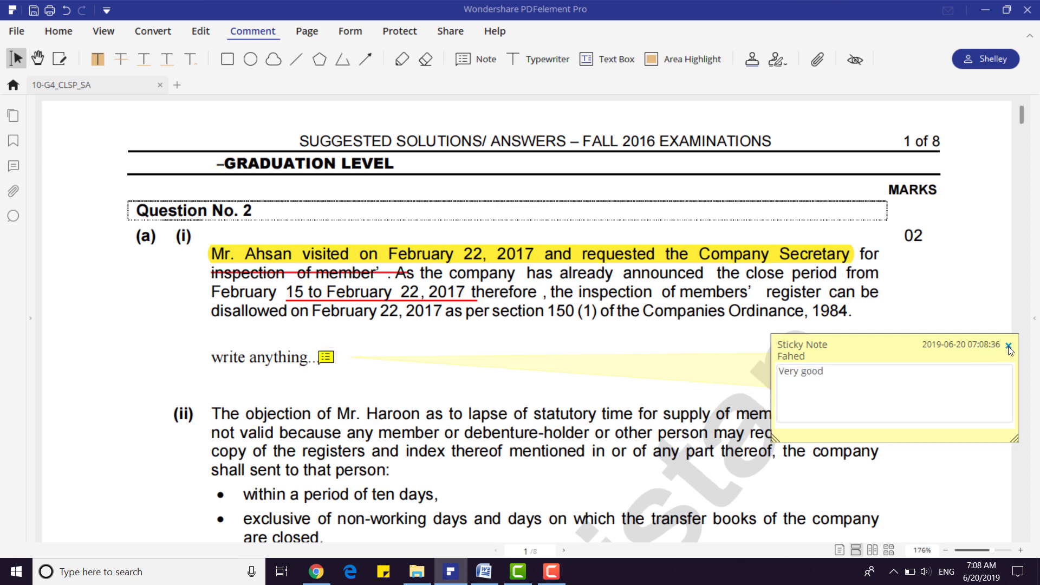
{"action": "left_click", "coordinate": [1009, 346]}
{"action": "mouse_move", "coordinate": [326, 356]}
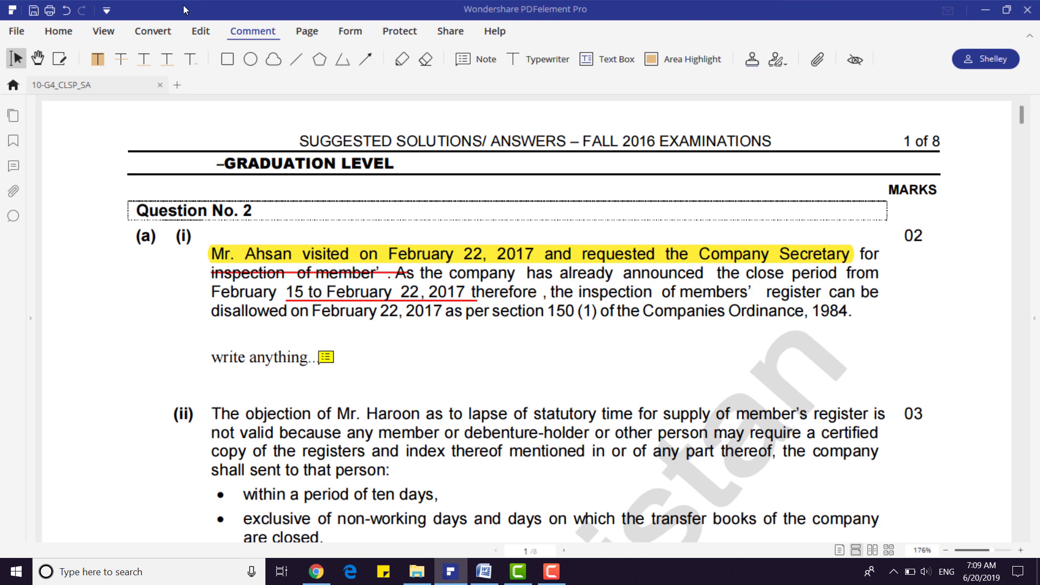
Make the name 'Haroon' in part (ii) red
{"action": "left_click", "coordinate": [200, 31]}
{"action": "left_click", "coordinate": [312, 361]}
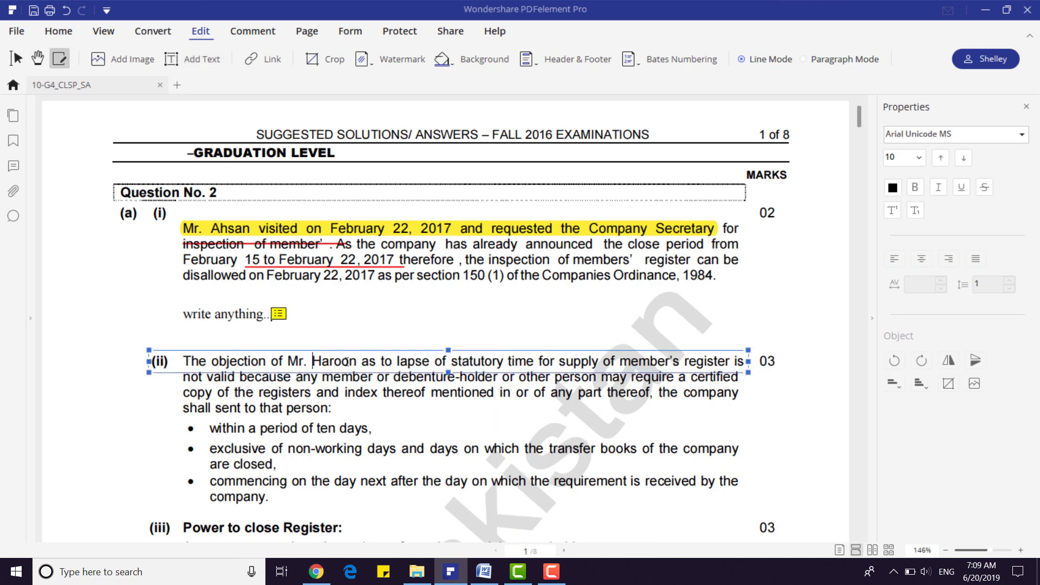
{"action": "double_click", "coordinate": [346, 363]}
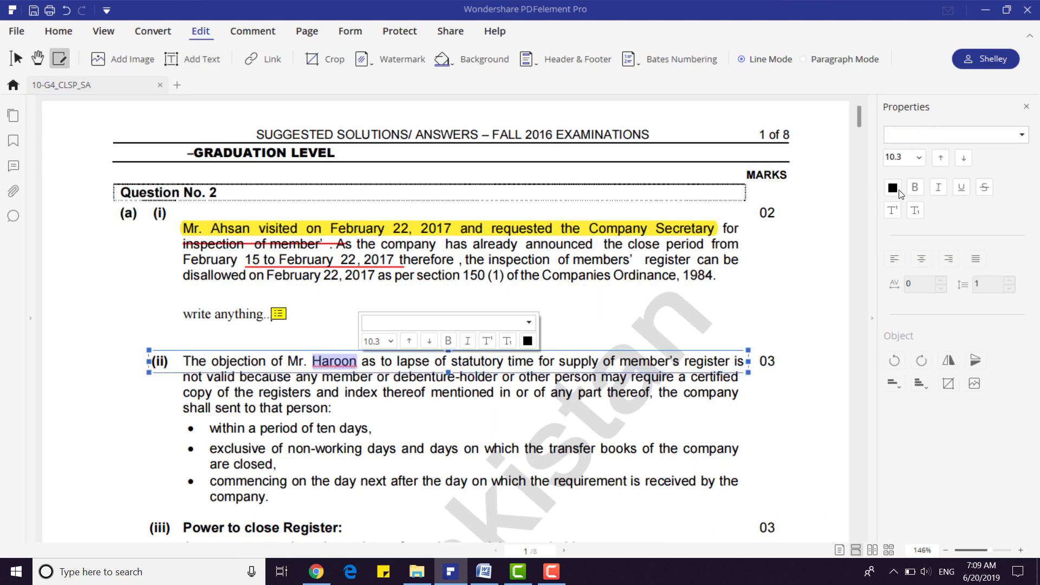
{"action": "left_click", "coordinate": [894, 188]}
{"action": "left_click", "coordinate": [908, 298]}
Make GRADUATION LEVEL red at size 16 on one line, and nudge the rule below down
{"action": "left_click", "coordinate": [260, 153]}
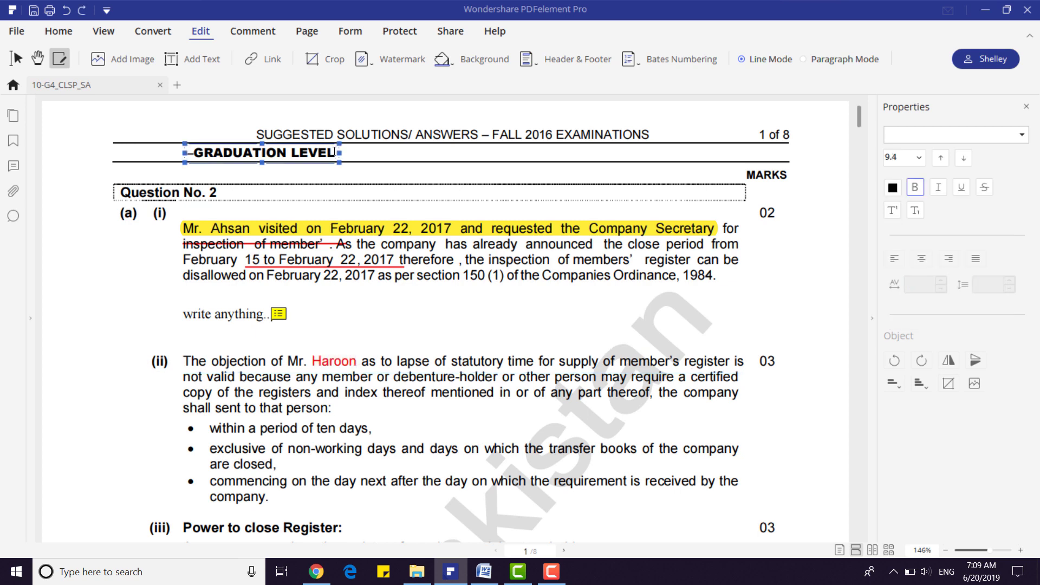
{"action": "left_click_drag", "start_coordinate": [337, 153], "coordinate": [194, 152]}
{"action": "left_click", "coordinate": [894, 188]}
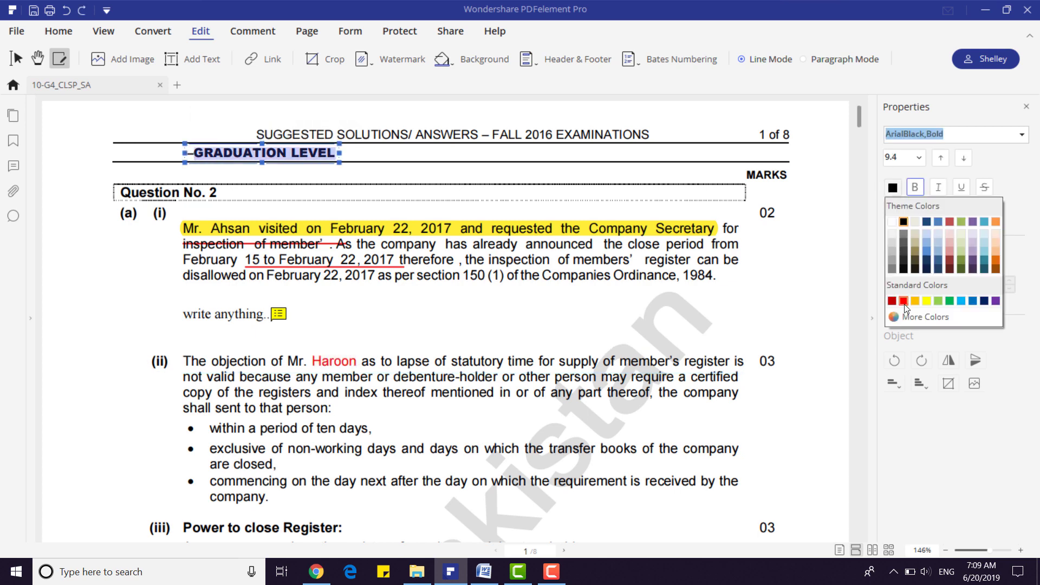
{"action": "left_click", "coordinate": [904, 302]}
{"action": "left_click", "coordinate": [918, 158]}
{"action": "left_click", "coordinate": [901, 309]}
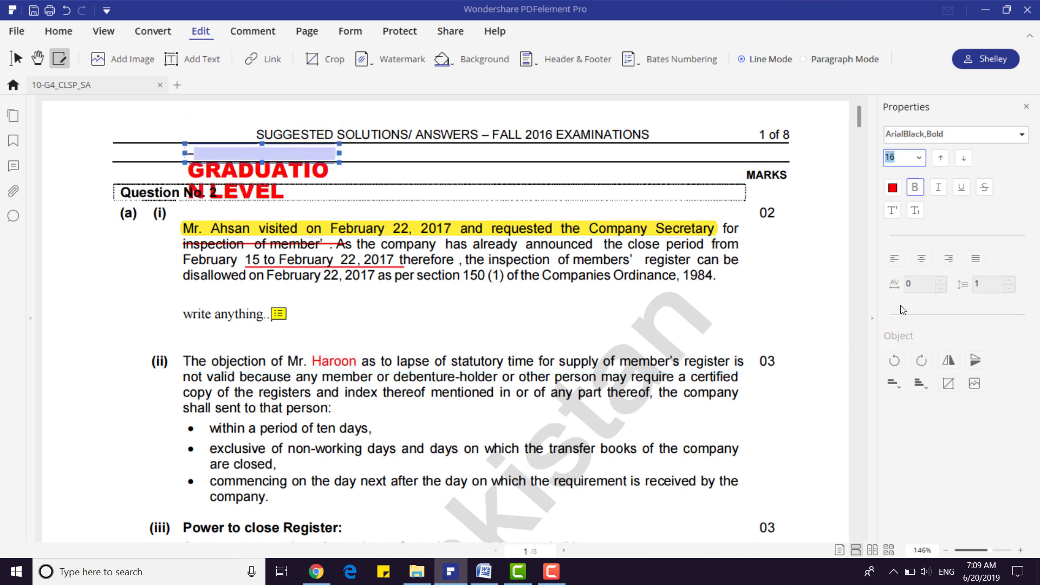
{"action": "left_click_drag", "start_coordinate": [333, 175], "coordinate": [499, 174]}
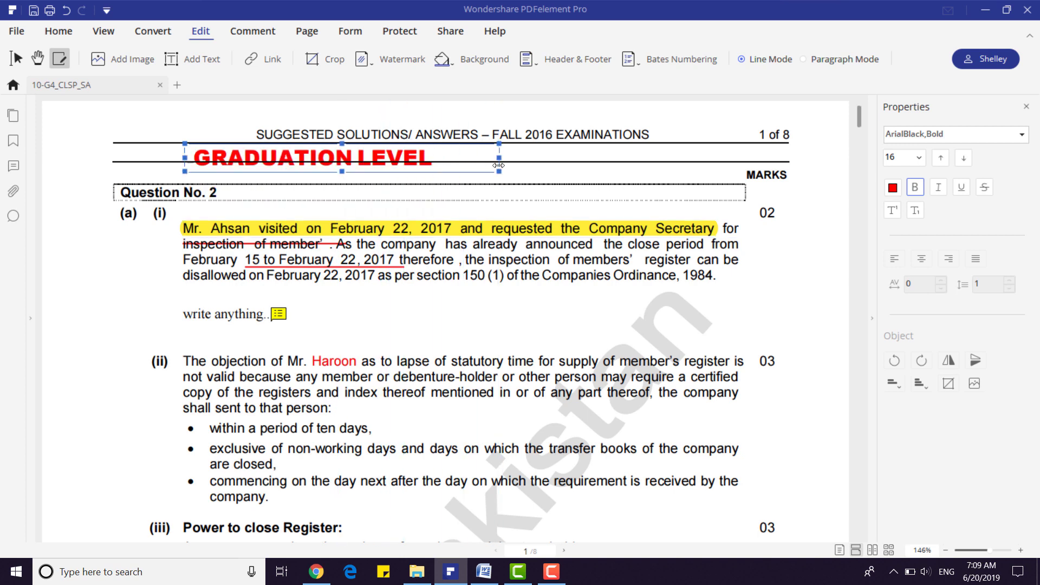
{"action": "left_click", "coordinate": [552, 163]}
{"action": "left_click_drag", "start_coordinate": [552, 164], "coordinate": [553, 169]}
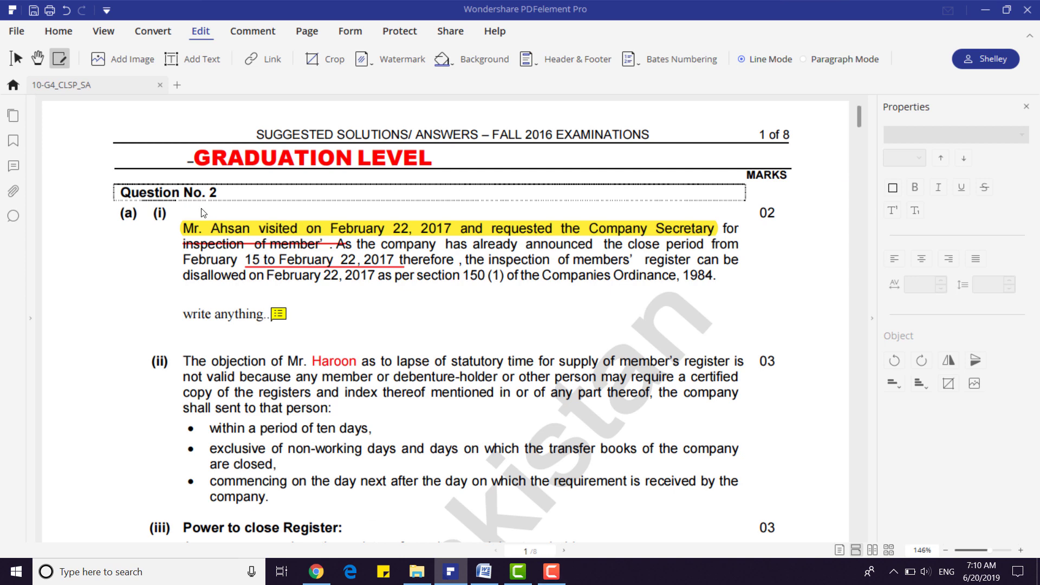
Close the exam file without saving and open 12-BLE-403-CLSP_SA_ans for conversion
{"action": "left_click", "coordinate": [160, 86]}
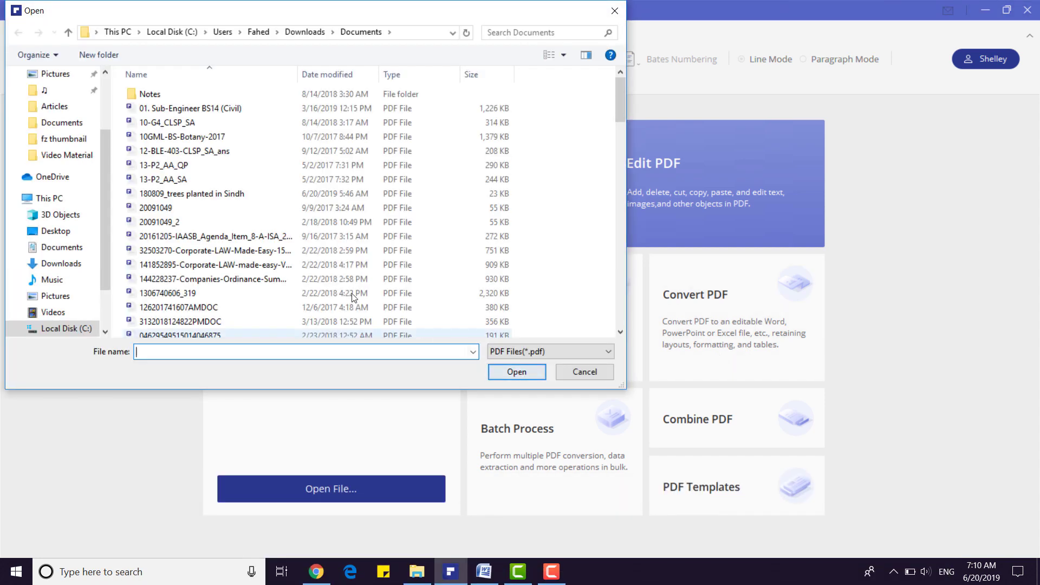
{"action": "left_click", "coordinate": [210, 155]}
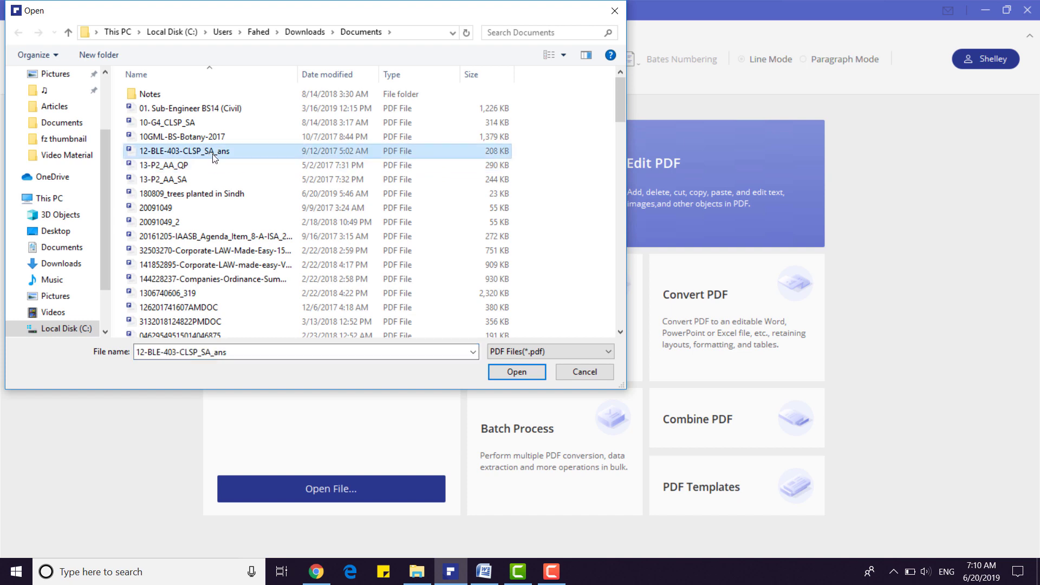
{"action": "left_click", "coordinate": [517, 371]}
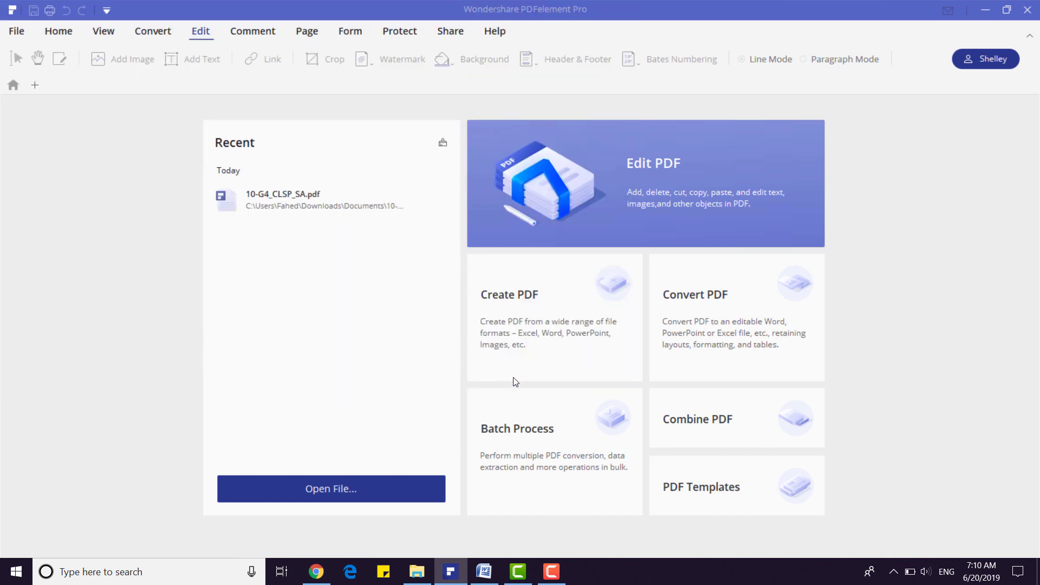
Convert 12-BLE-403-CLSP_SA_ans to a Word (.docx) file on the Desktop
{"action": "left_click", "coordinate": [626, 406]}
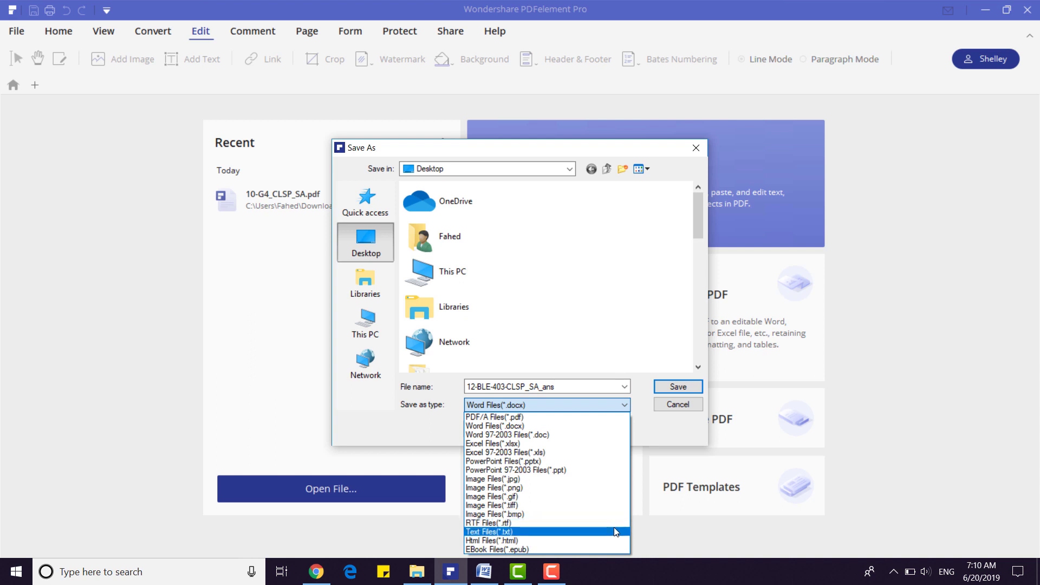
{"action": "left_click", "coordinate": [596, 428]}
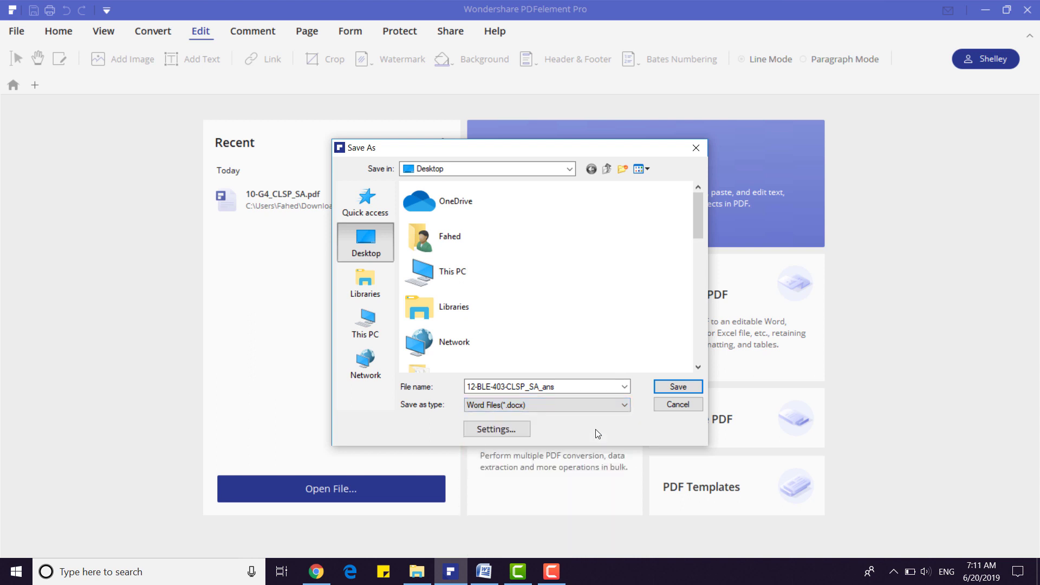
{"action": "left_click", "coordinate": [659, 388]}
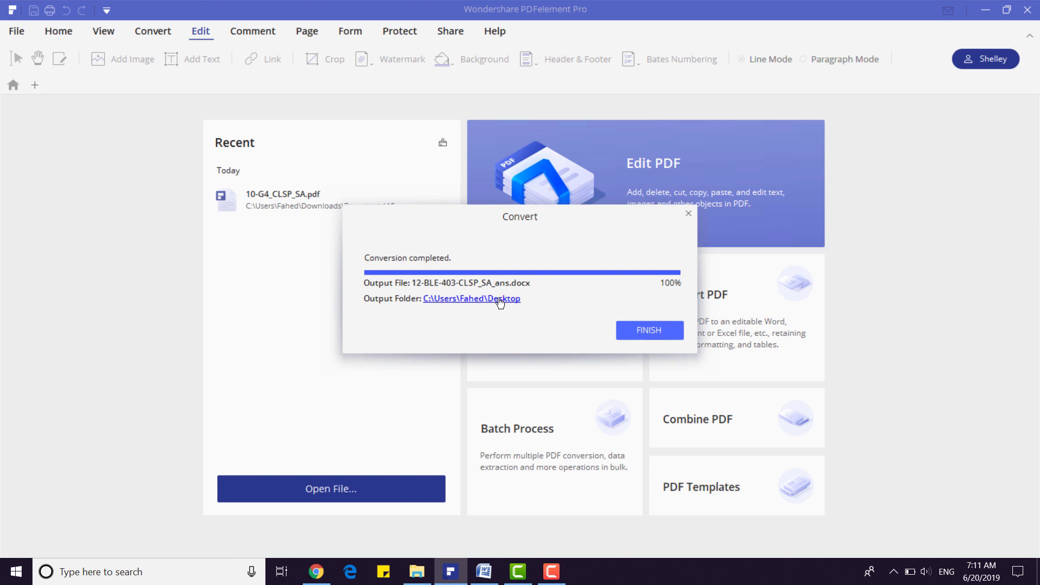
{"action": "left_click", "coordinate": [627, 333]}
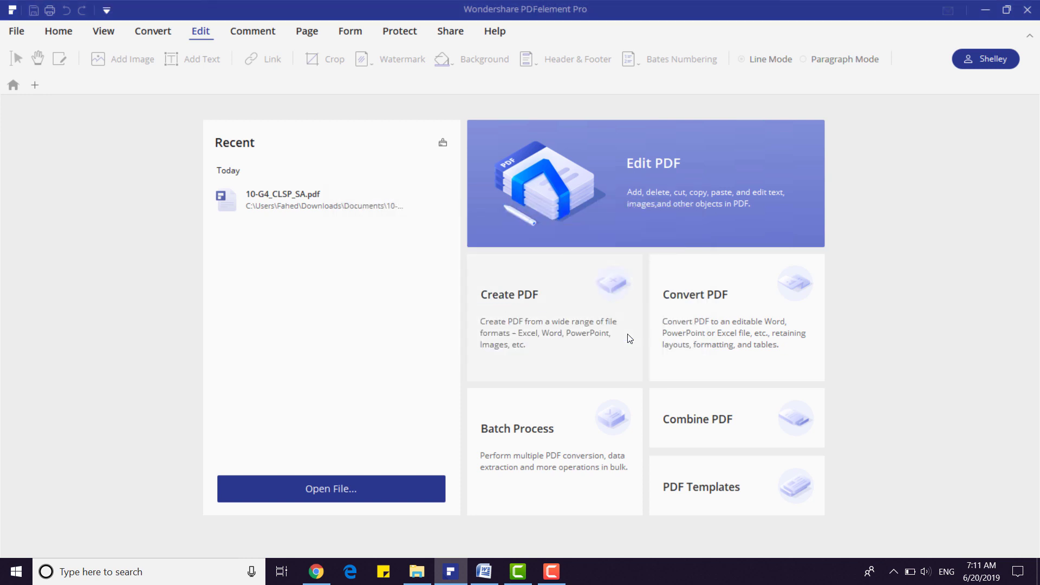